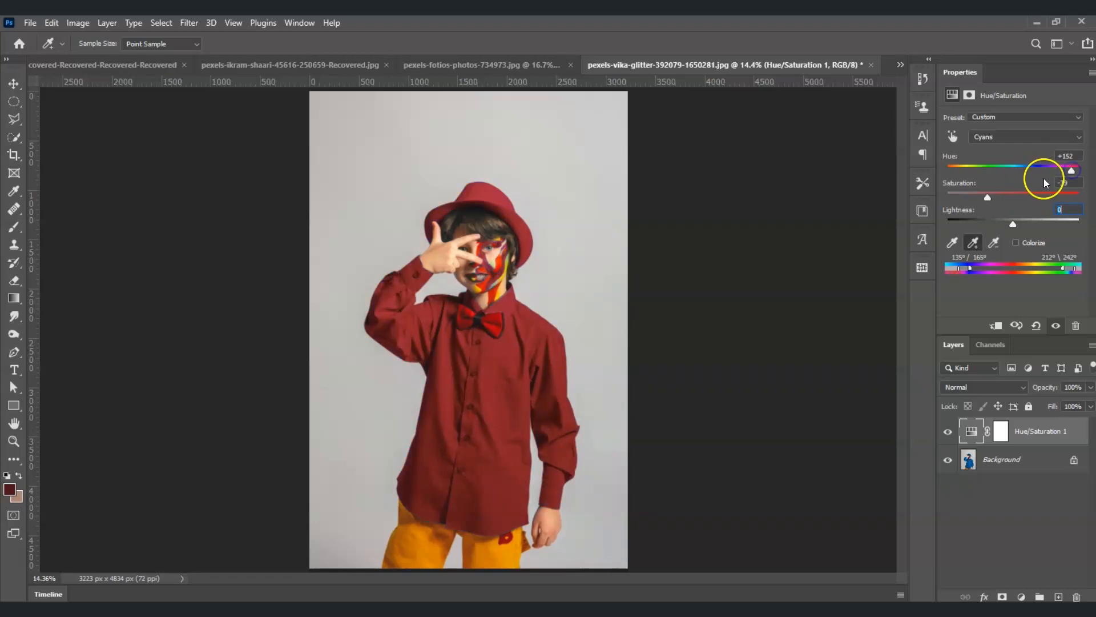
Paint on the Hue/Saturation layer's mask over the hat to remove the red recolouring there
left_click(1002, 437)
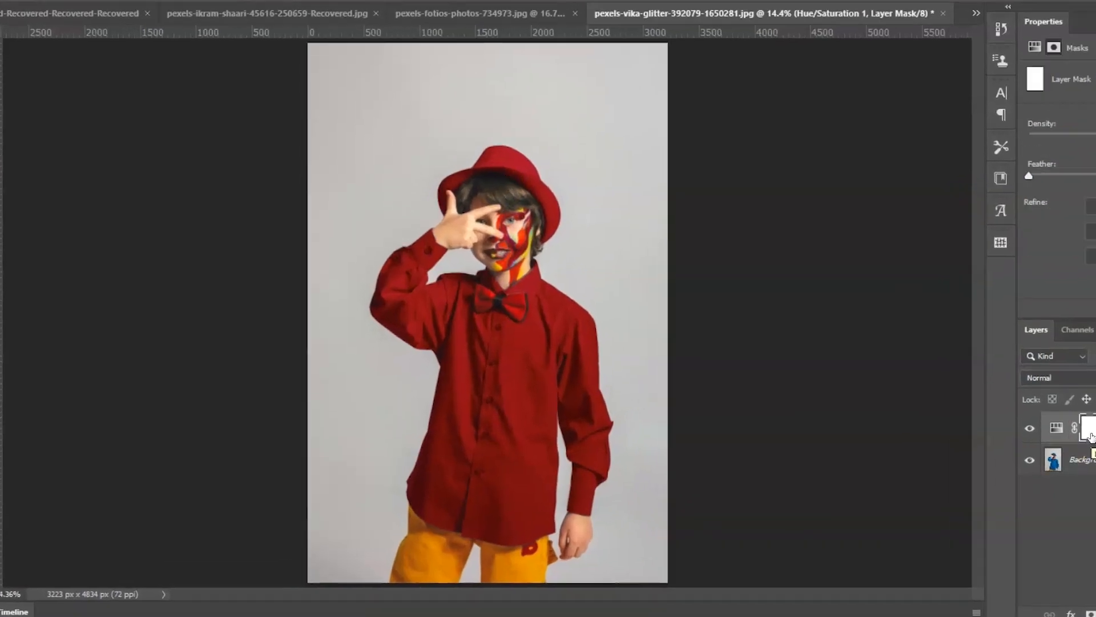
mouse_move(451, 197)
left_mouse_down()
mouse_move(530, 169)
mouse_move(556, 200)
left_mouse_up()
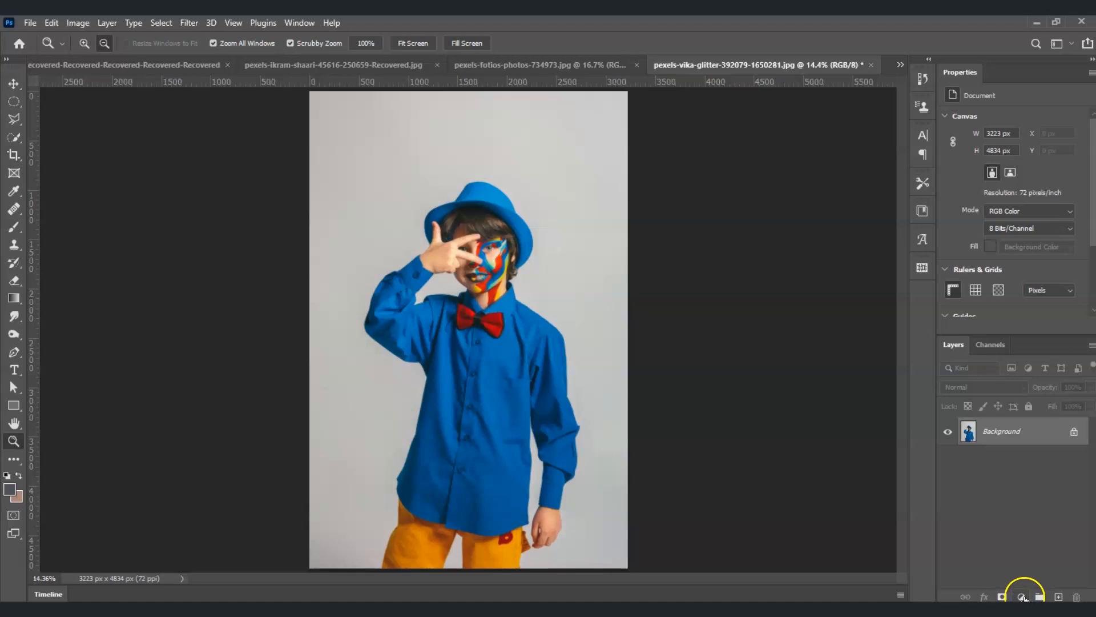
Add a Hue/Saturation adjustment layer and target the Cyans range by sampling the blue shirt
left_click(1024, 597)
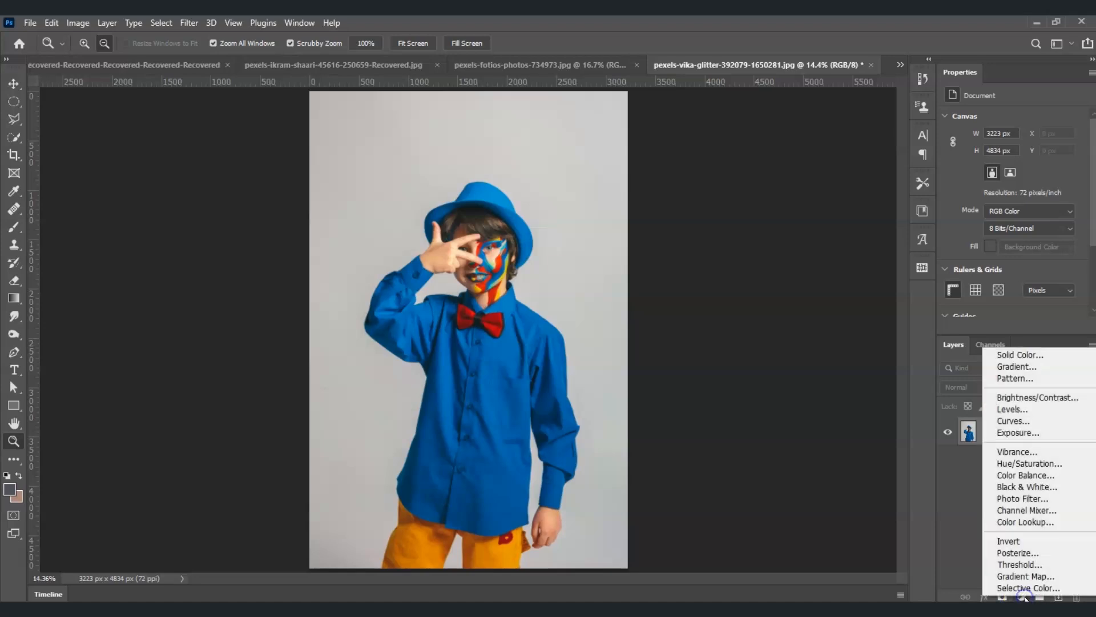
left_click(1022, 463)
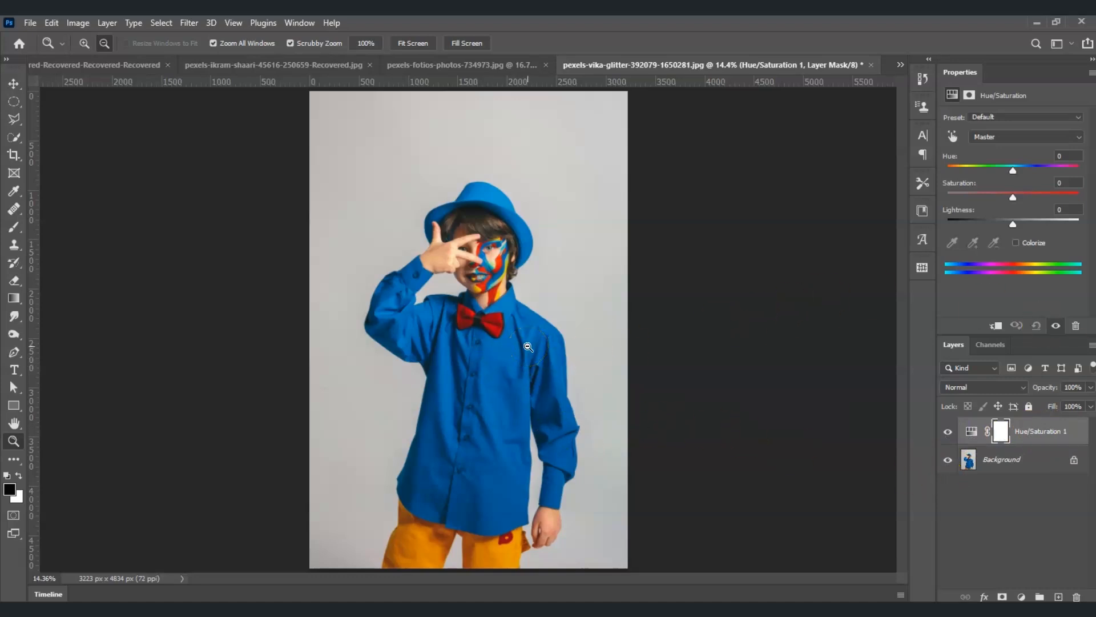
left_click(1036, 433)
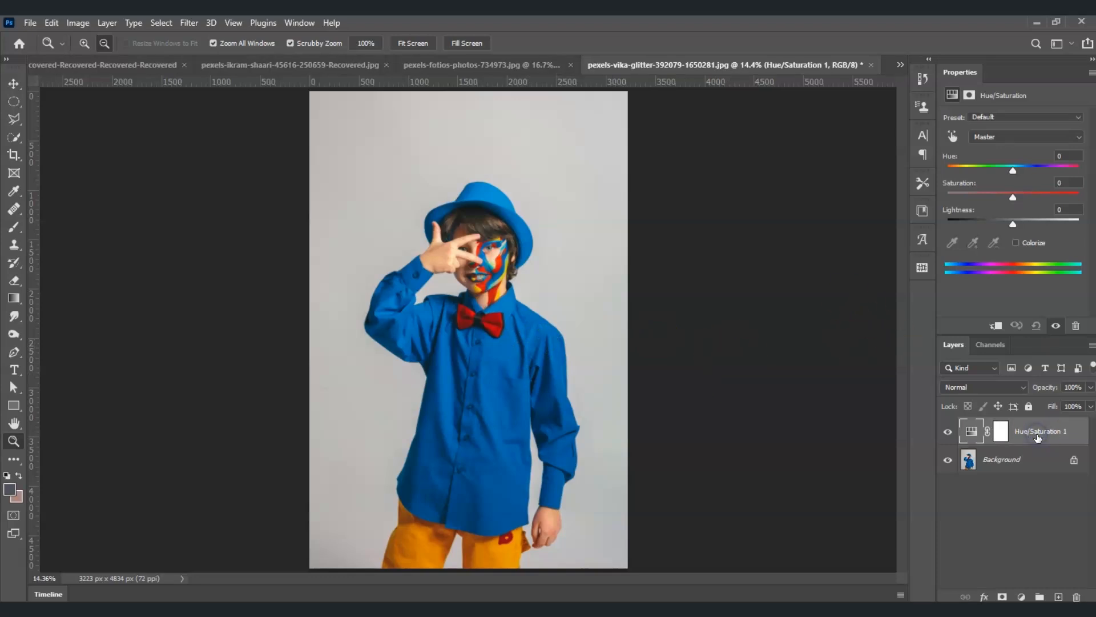
left_click(953, 137)
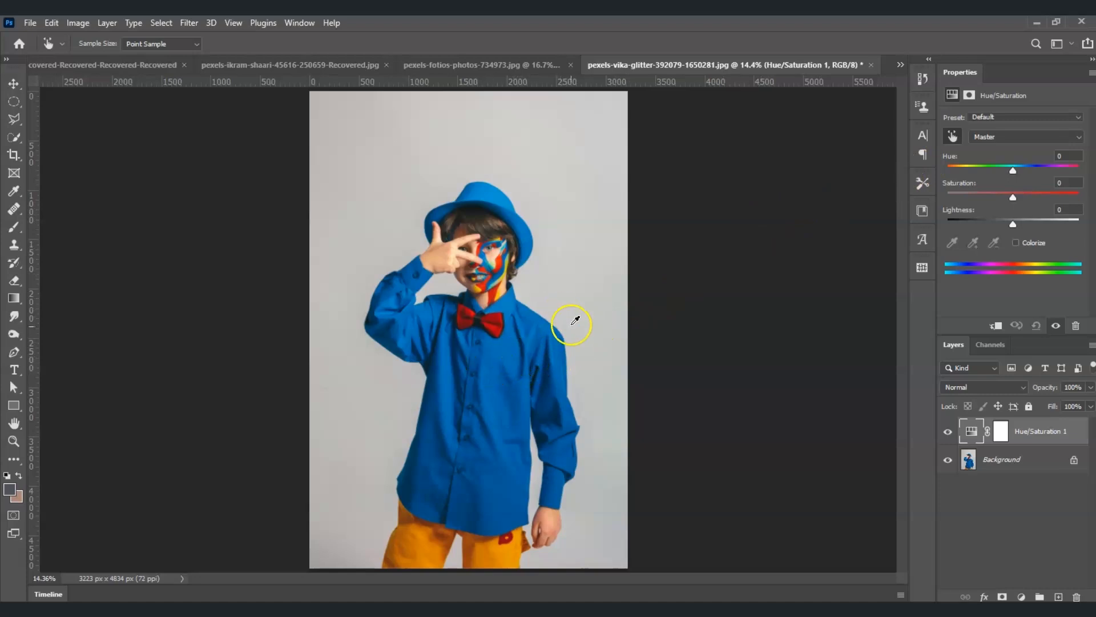
left_click(512, 348)
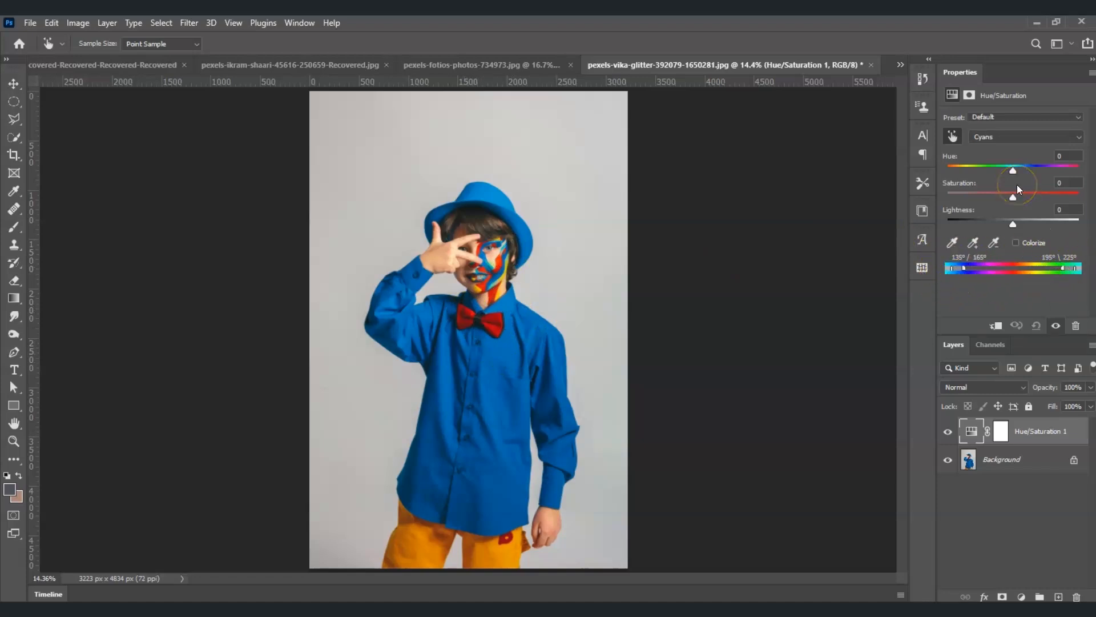
Shift the Cyans hue to -124 and widen the affected colour range with additional samples from the shirt
left_click_drag(1015, 170, 964, 173)
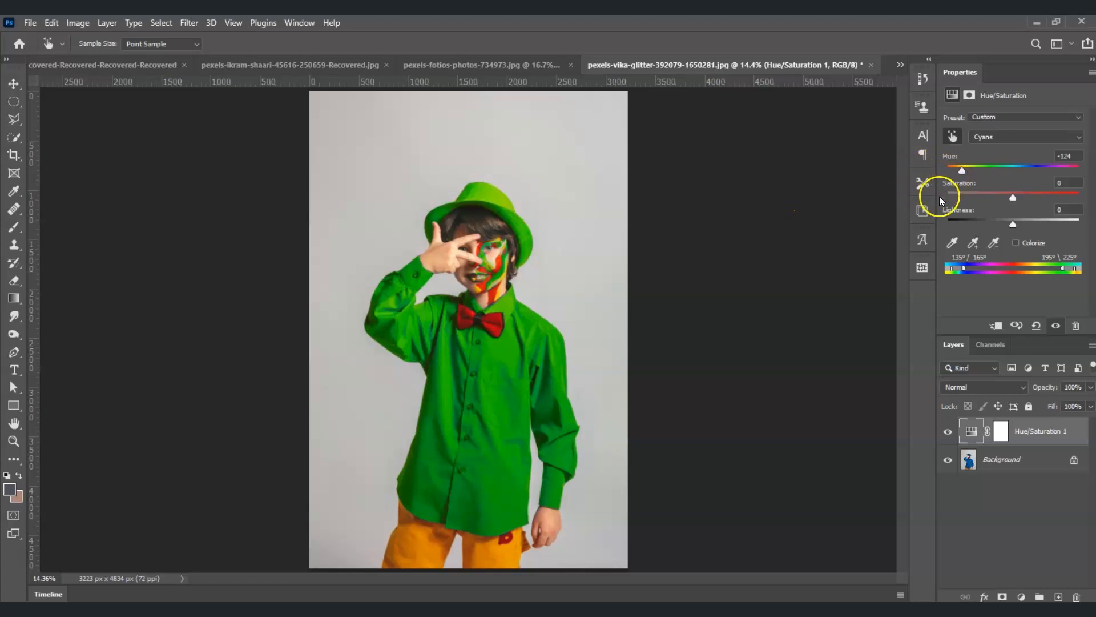
left_click(977, 248)
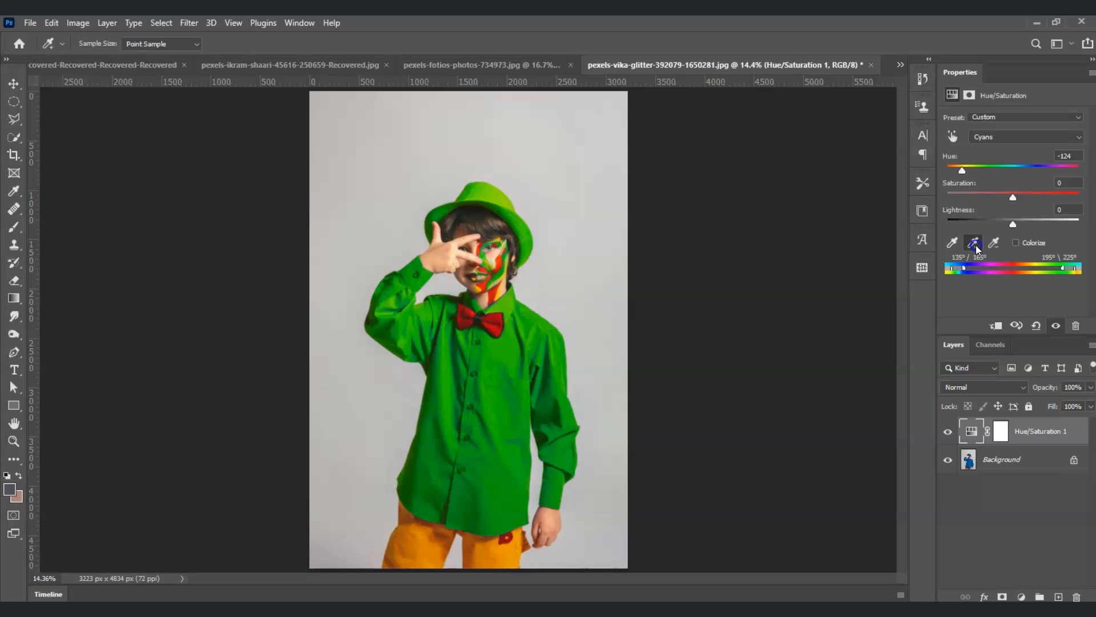
key("z")
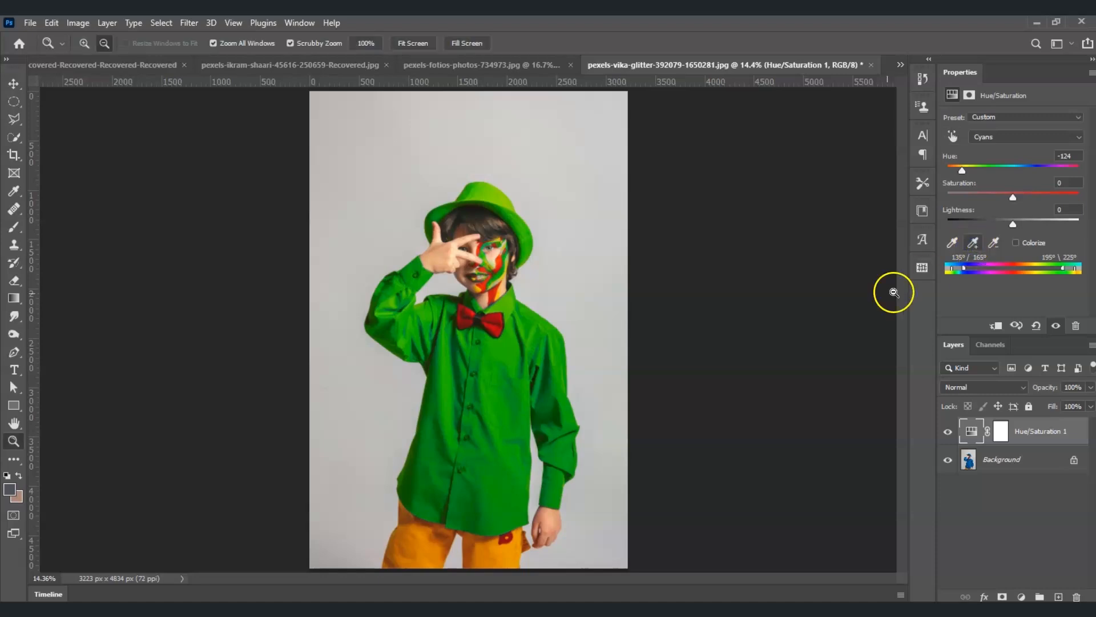
left_click(973, 242)
left_click(522, 347)
left_click(523, 347)
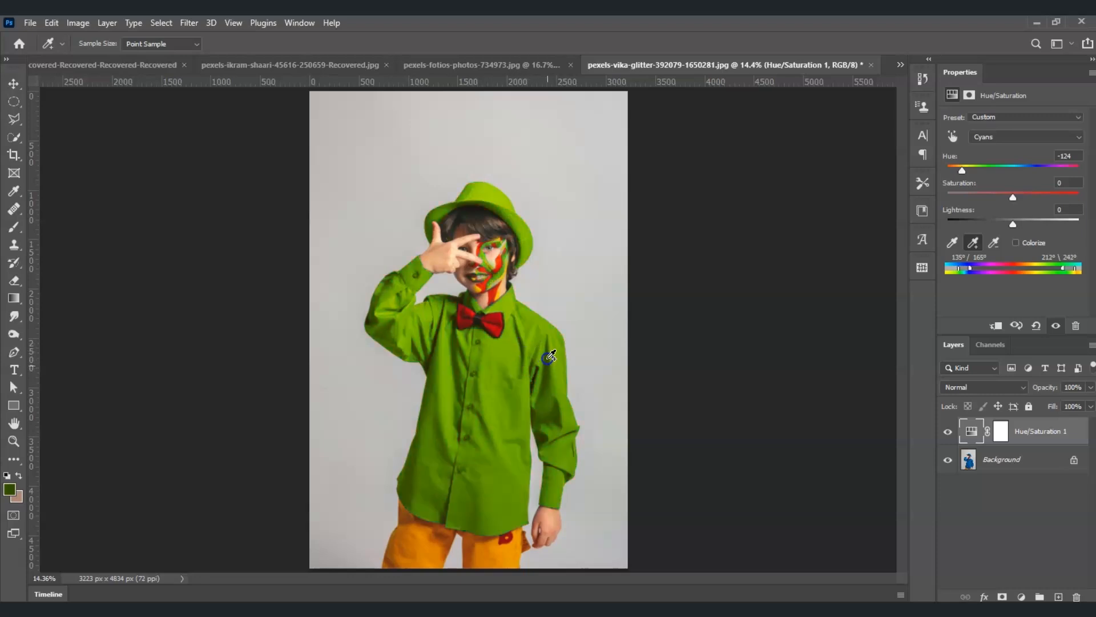
left_click(521, 349)
Reset the Cyans hue to 0, try -114, and try a muted teal with hue -31 and saturation -52
left_click(1065, 155)
type("0")
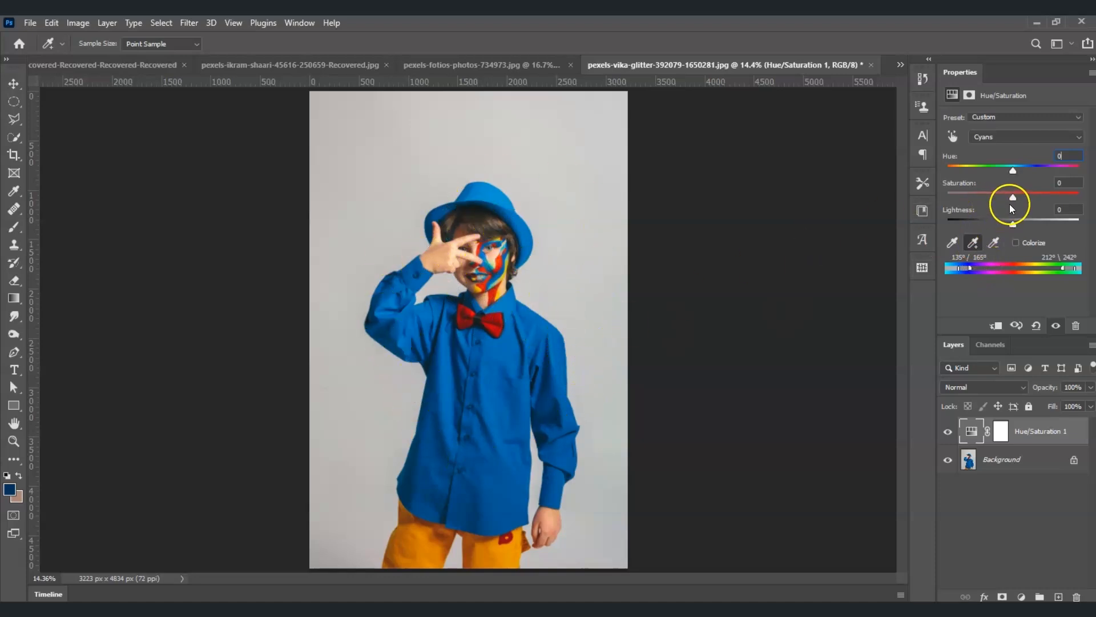
left_click_drag(1012, 172, 965, 165)
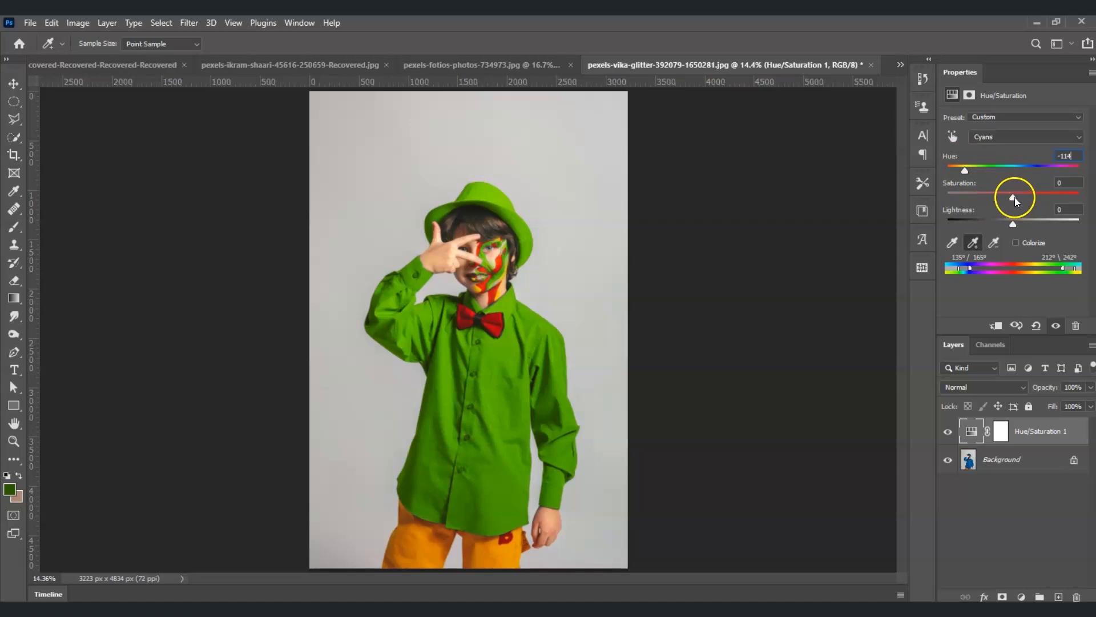
left_click_drag(1015, 197, 993, 175)
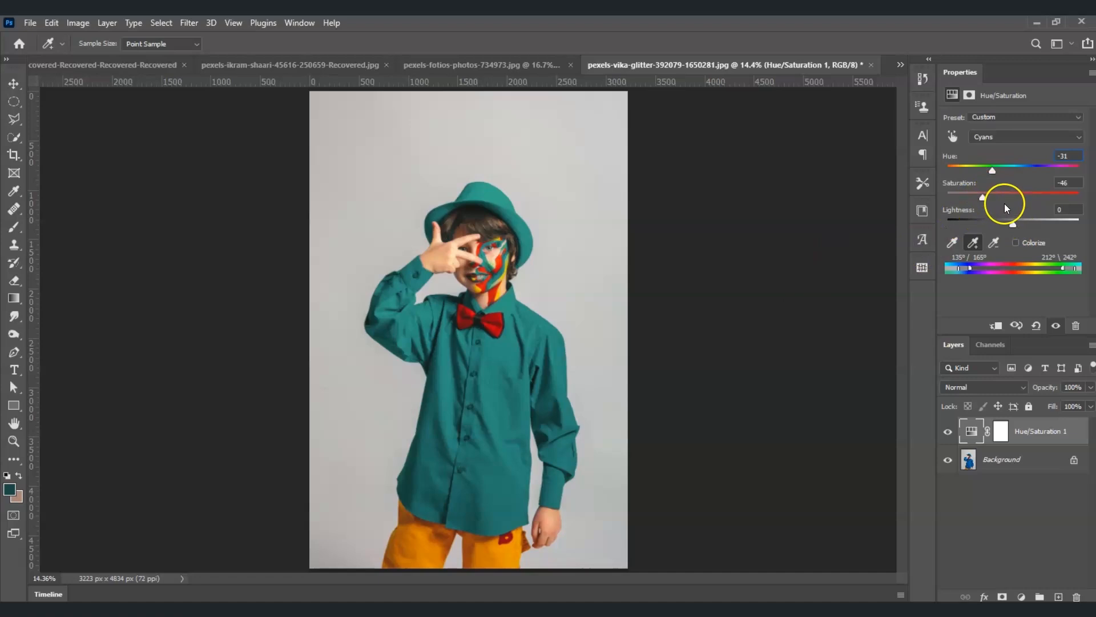
left_click_drag(985, 199, 980, 195)
Try the Cyans lightness at -80 and +100, and reset it to 0
left_click_drag(1013, 223, 959, 226)
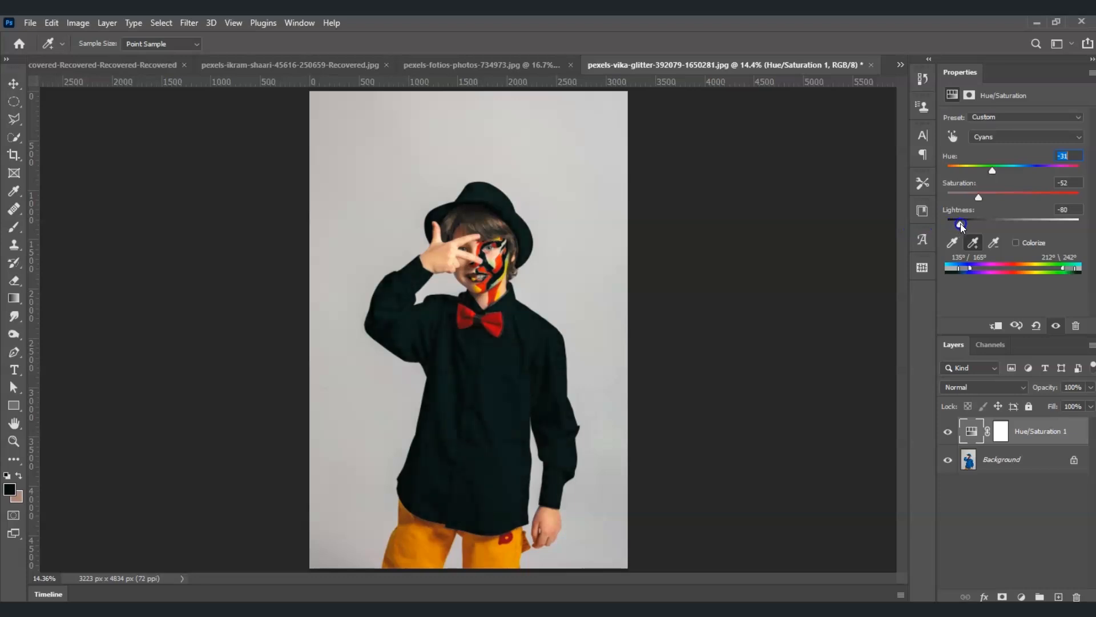
left_click_drag(961, 225, 1082, 227)
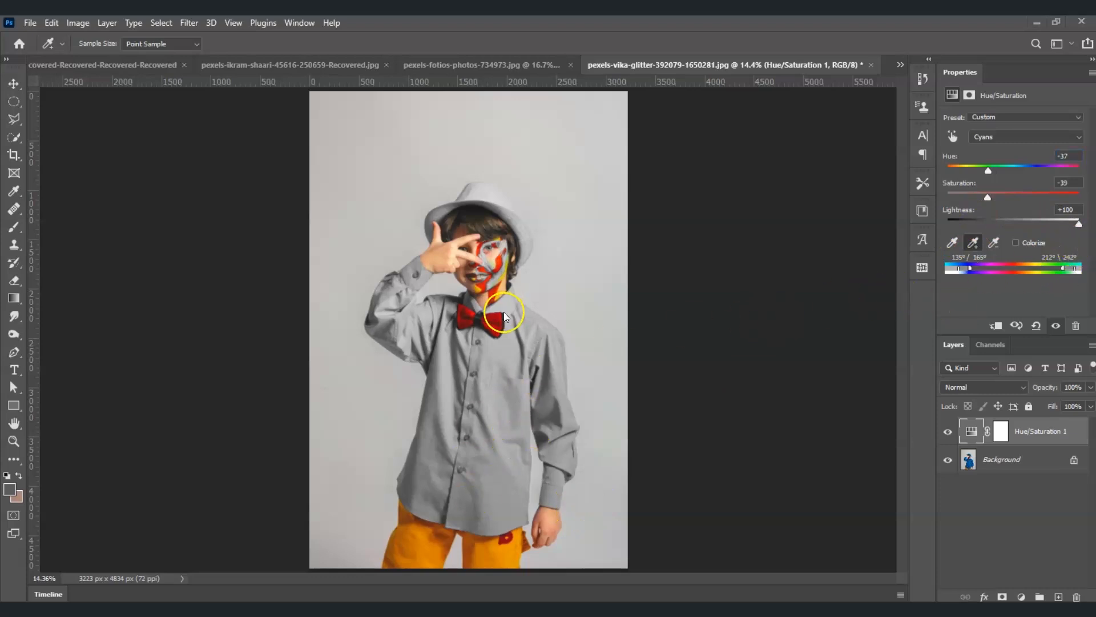
left_click(1076, 209)
type("0")
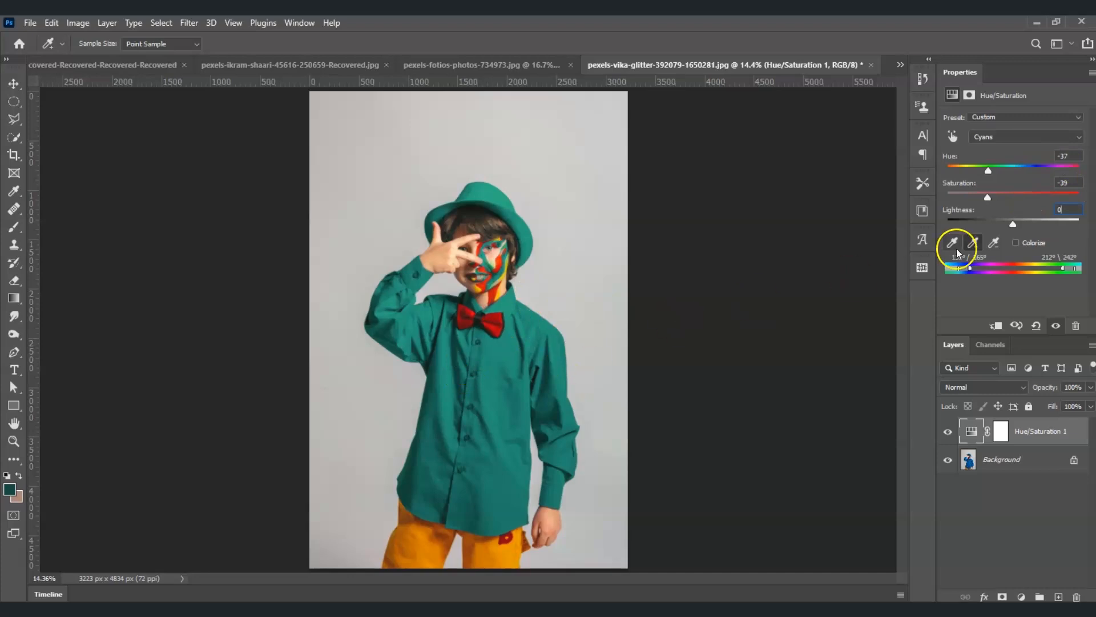
Recolour the clothing deep red by setting the Cyans hue to +152, saturation to -14 and lightness to -14
left_click_drag(991, 170, 1073, 174)
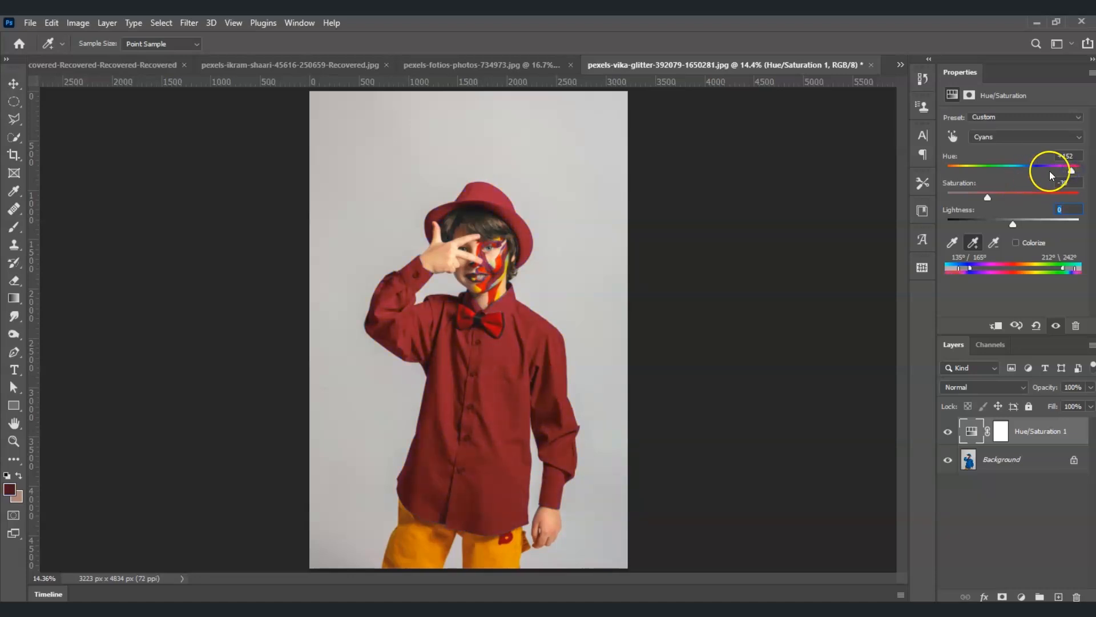
left_click_drag(990, 198, 1004, 199)
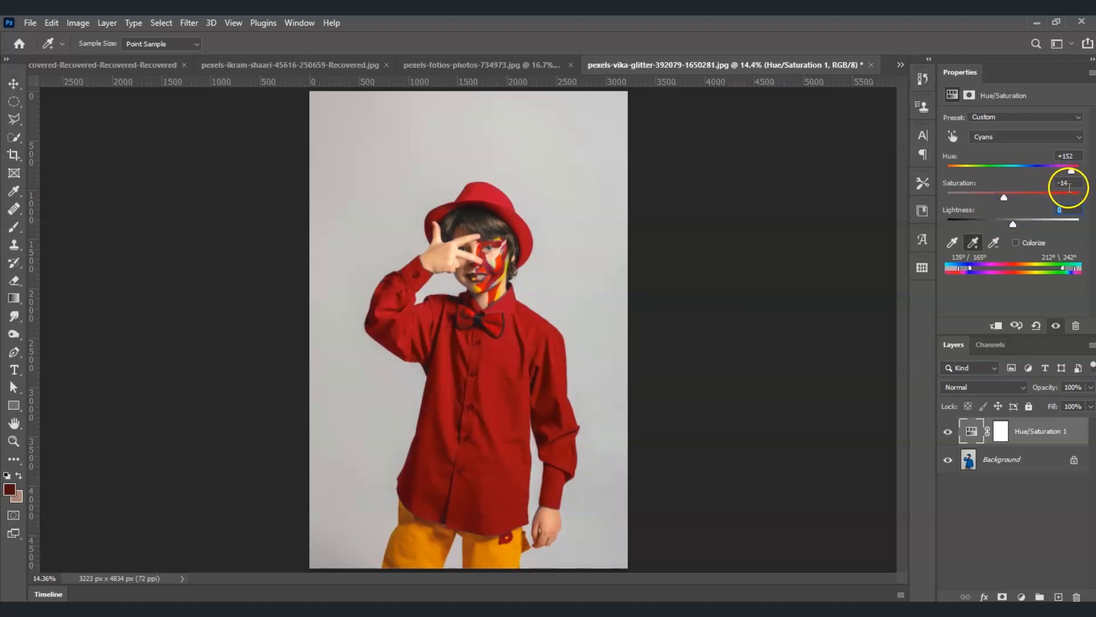
left_click_drag(1014, 225, 1008, 229)
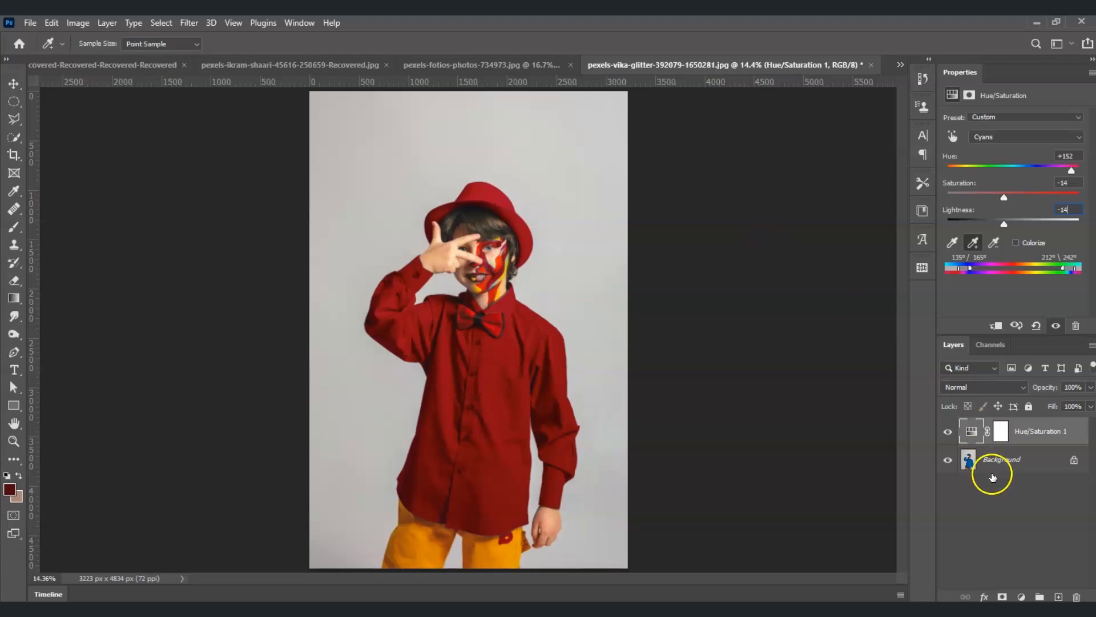
Paint black over the hat on the Hue/Saturation mask with a 500-size brush, and compare the image with the adjustment hidden and shown
left_click(1003, 437)
key("z")
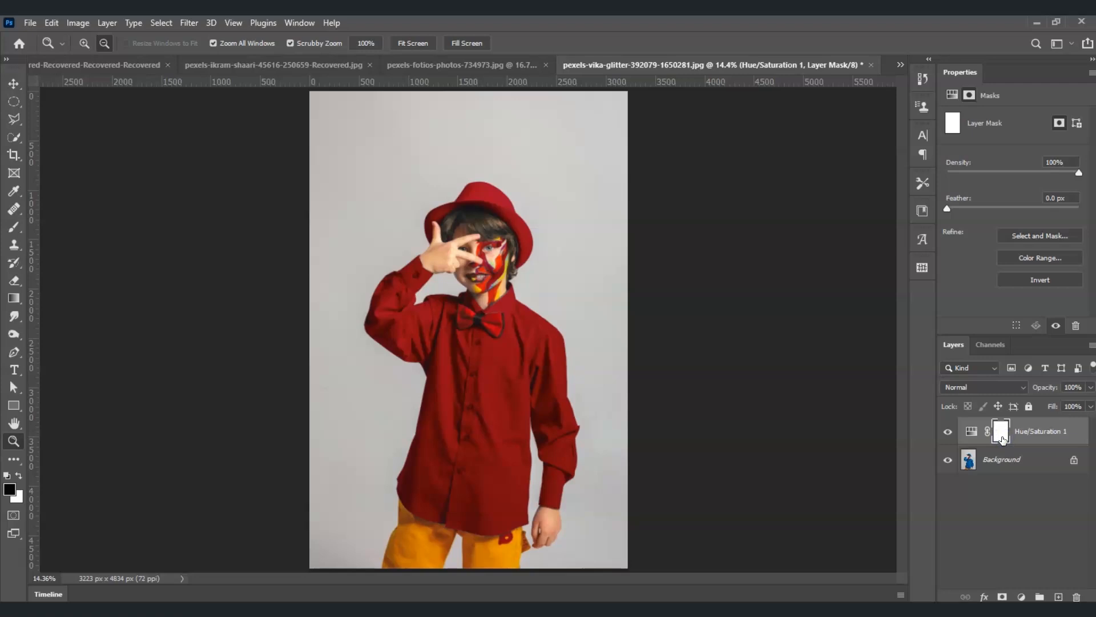
left_click(15, 229)
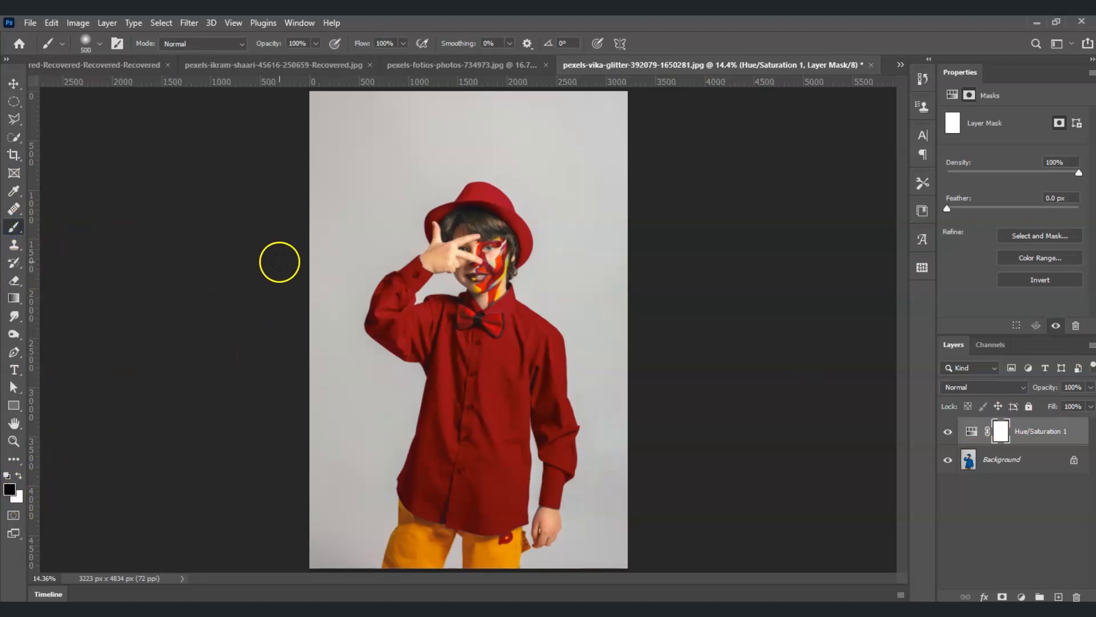
mouse_move(398, 218)
left_mouse_down()
mouse_move(417, 224)
mouse_move(471, 193)
mouse_move(493, 197)
left_mouse_up()
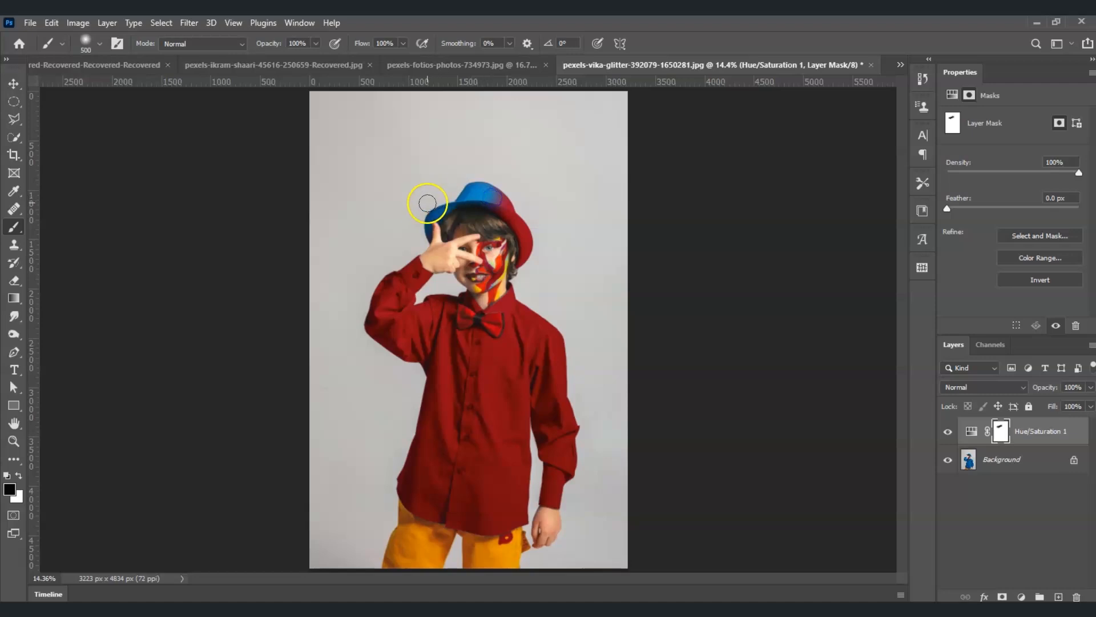
mouse_move(422, 210)
left_mouse_down()
mouse_move(491, 197)
mouse_move(534, 236)
mouse_move(533, 270)
mouse_move(531, 221)
left_mouse_up()
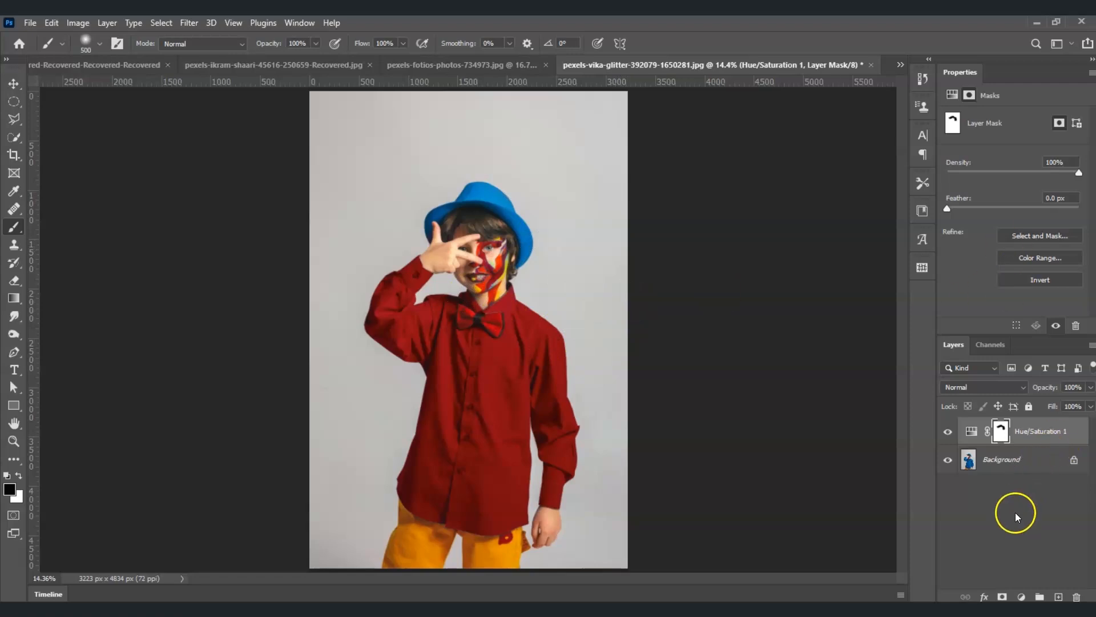
left_click(948, 432)
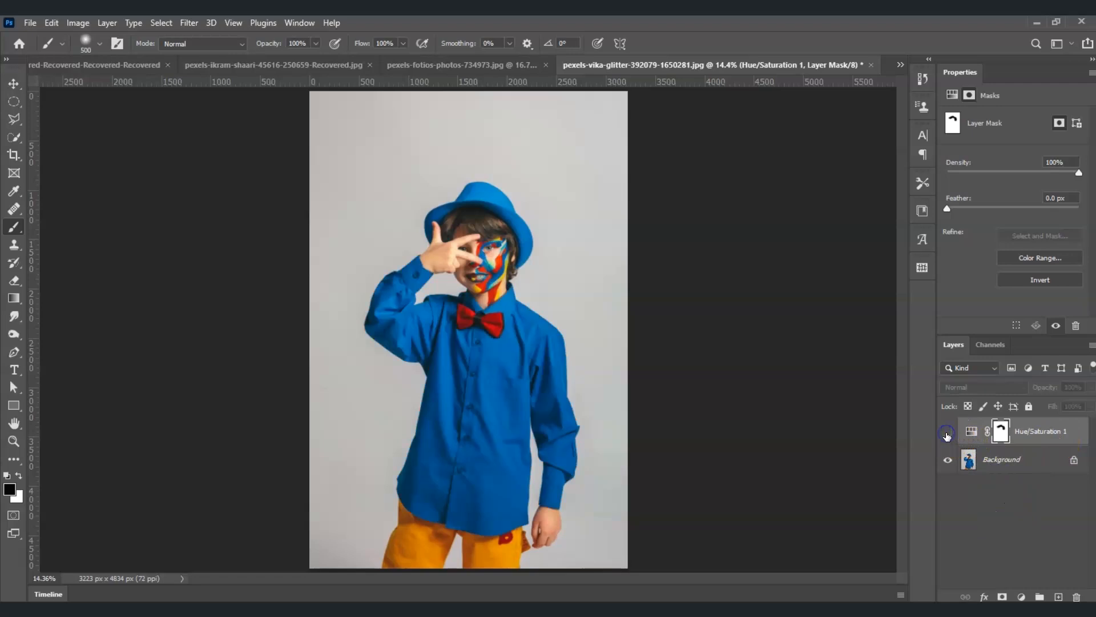
left_click(948, 432)
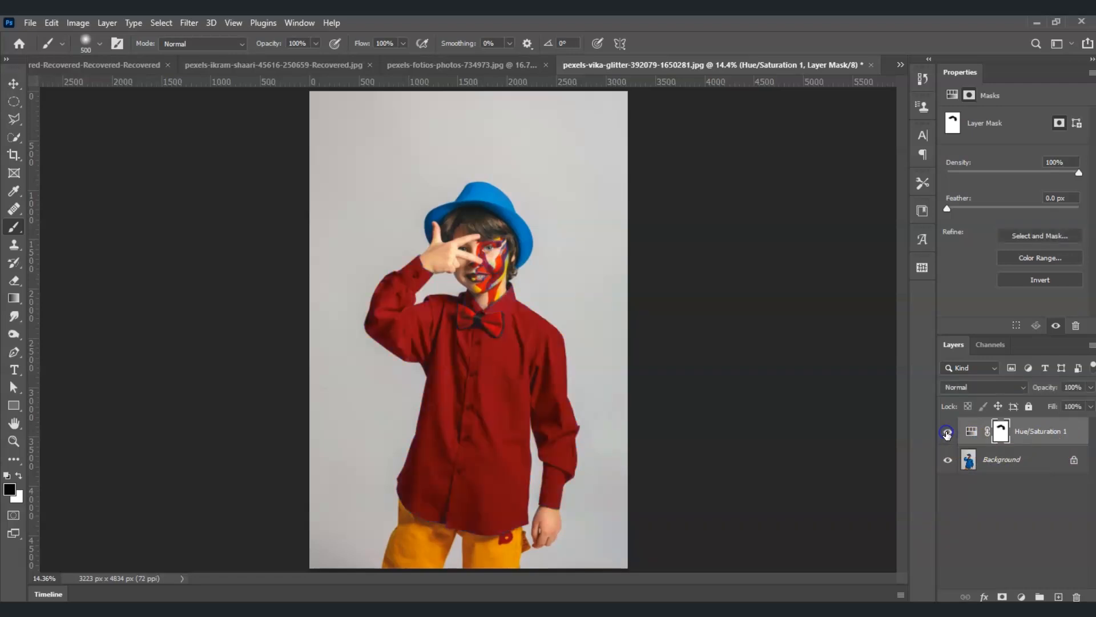